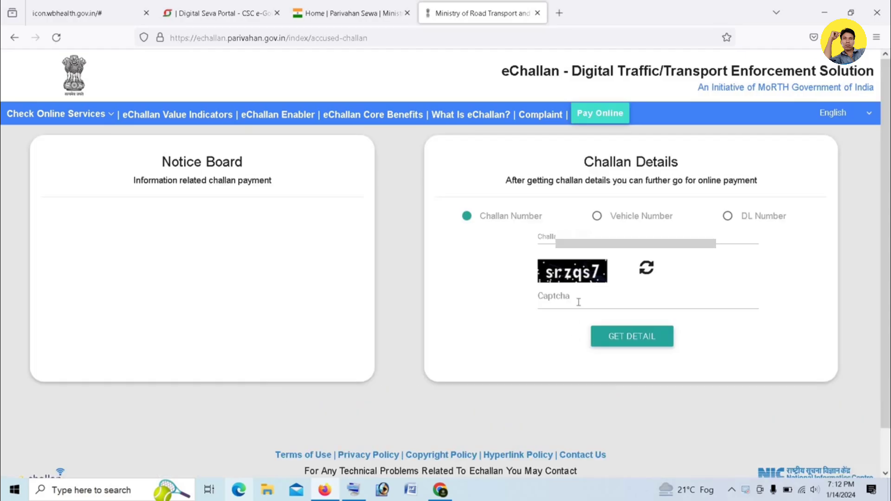
Look up the challan by its number with the captcha to list the pending Rs 500 challan
{"action": "left_click", "coordinate": [578, 236]}
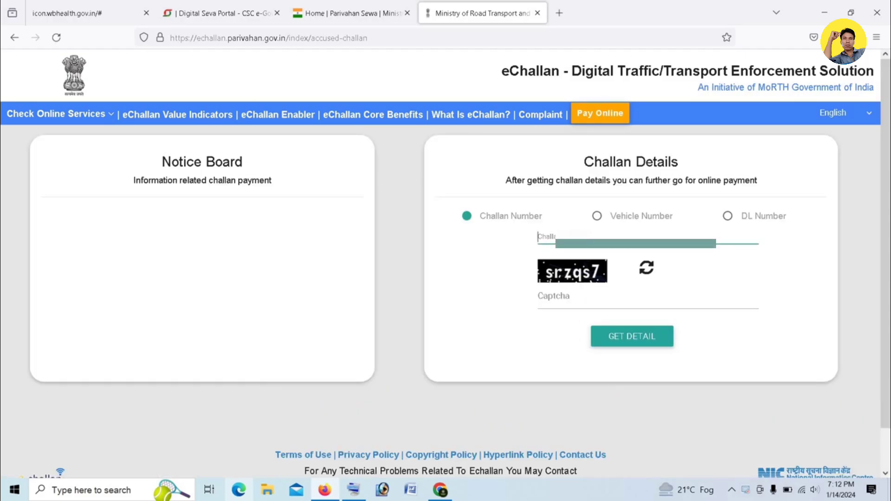
{"action": "type", "text": "WB2*********"}
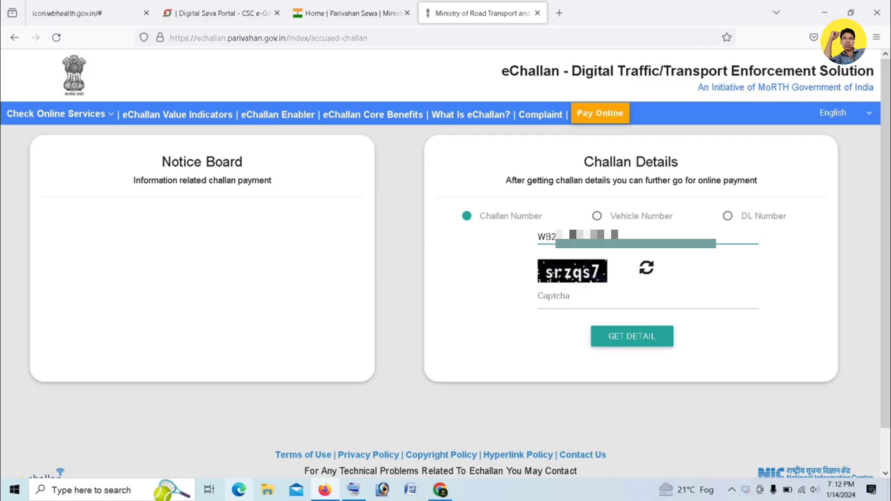
{"action": "type", "text": "****"}
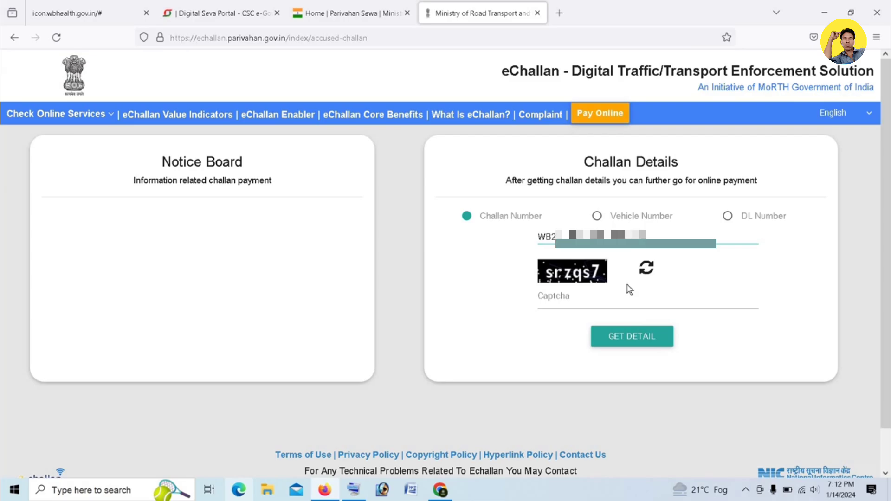
{"action": "left_click", "coordinate": [572, 301]}
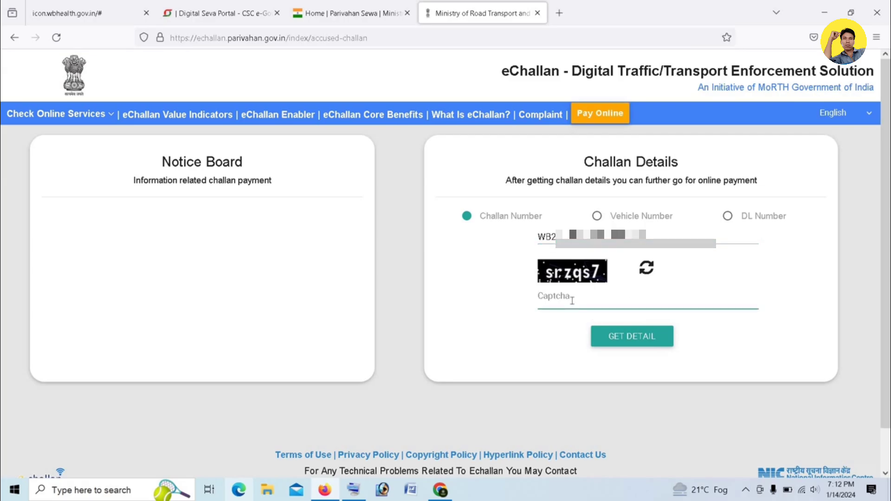
{"action": "type", "text": "srzqs7"}
{"action": "key", "text": "Return"}
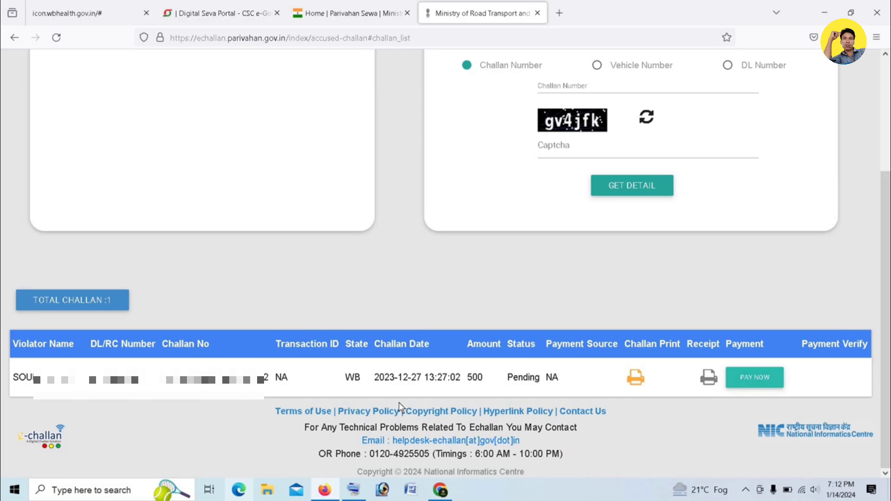
Start paying the pending challan and request an OTP for the mobile number
{"action": "left_click", "coordinate": [760, 380]}
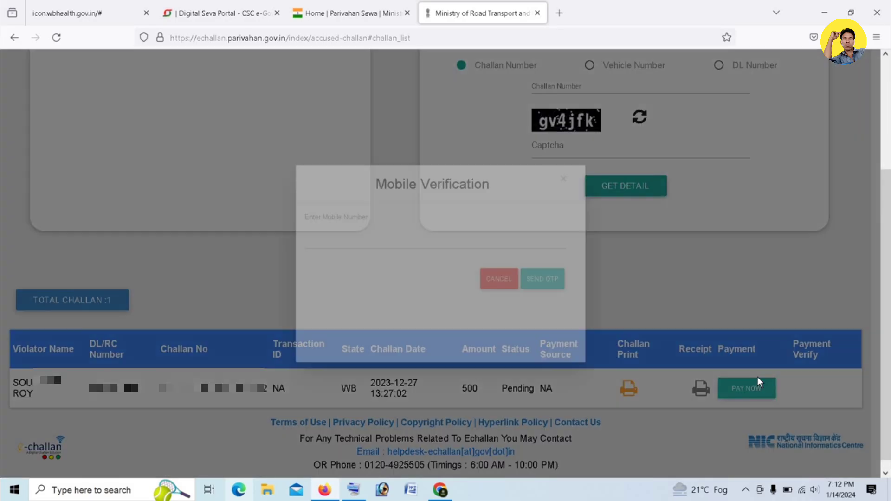
{"action": "left_click", "coordinate": [351, 238]}
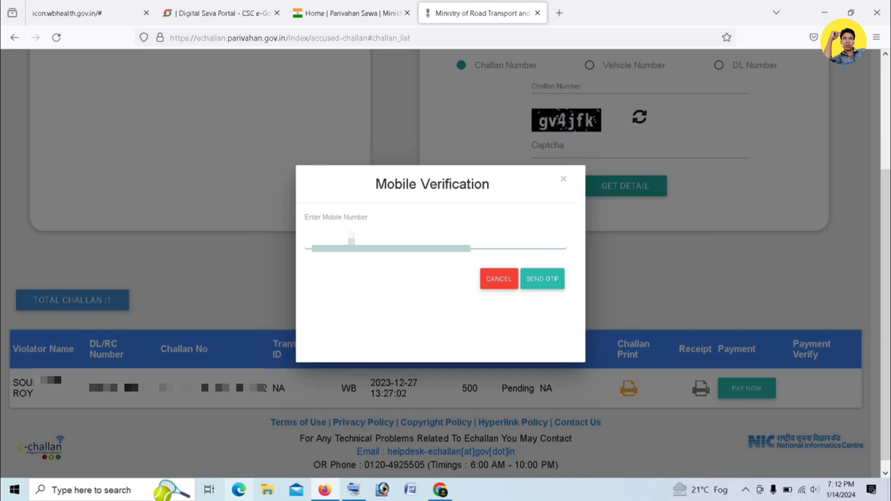
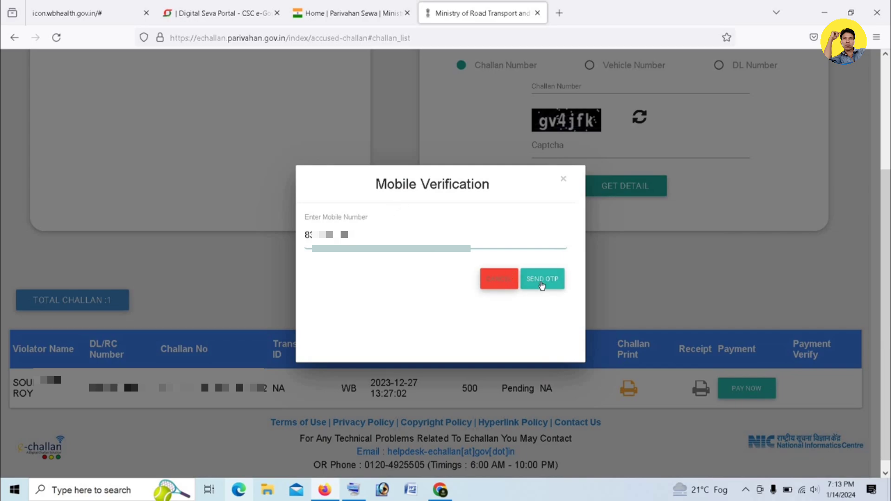
{"action": "left_click", "coordinate": [543, 283]}
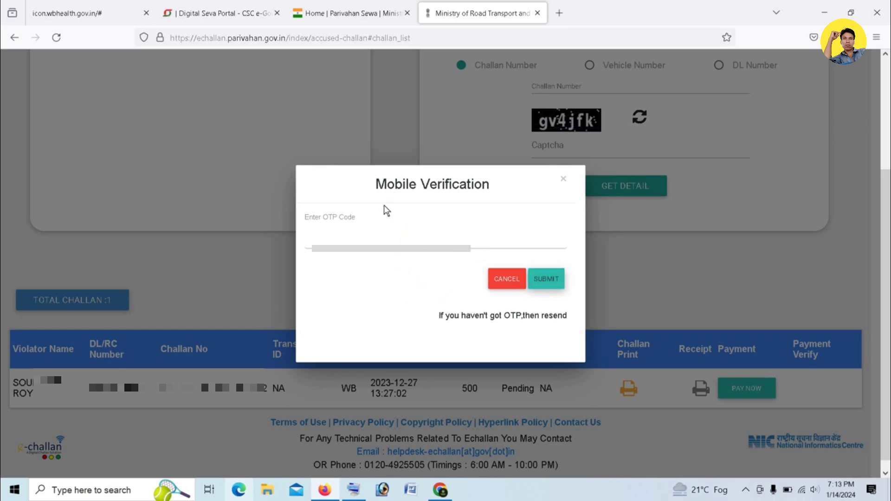
Enter the received OTP and submit it for mobile verification
{"action": "left_click", "coordinate": [337, 242]}
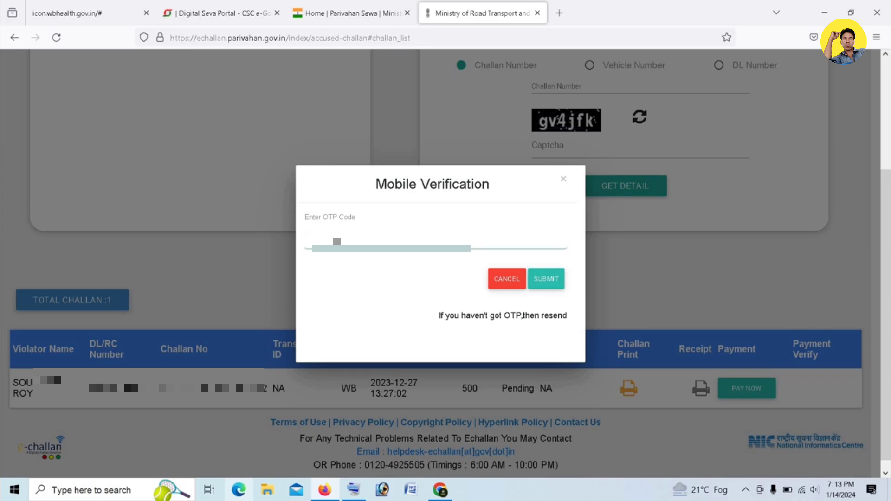
{"action": "key", "text": "ctrl+v"}
{"action": "left_click", "coordinate": [550, 281]}
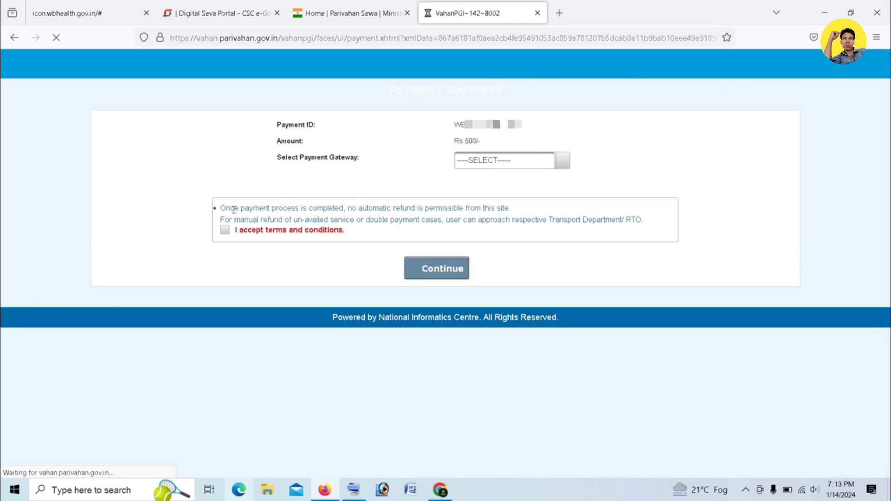
Choose GRIPS as the payment gateway, accept the terms and conditions, and continue
{"action": "left_click", "coordinate": [523, 165]}
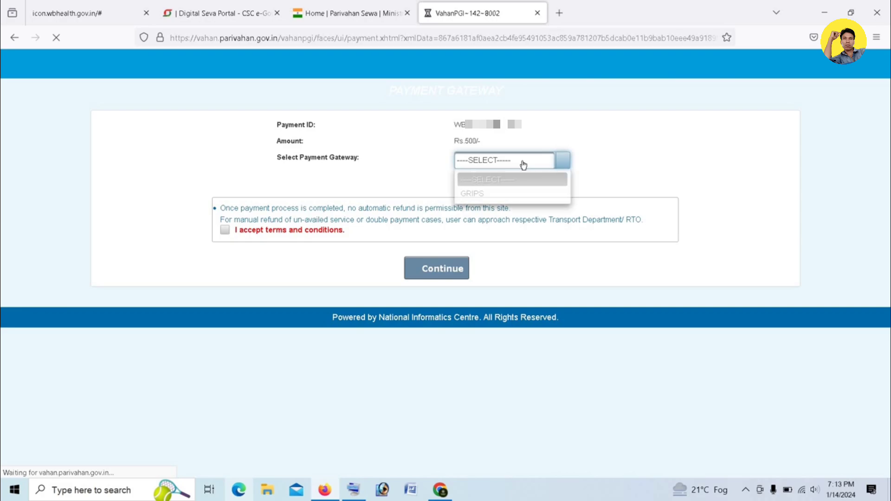
{"action": "left_click", "coordinate": [476, 195]}
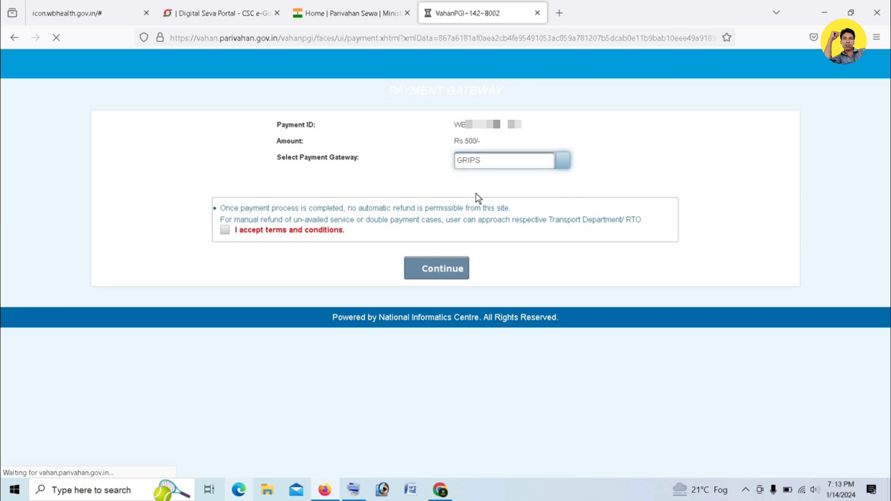
{"action": "left_click", "coordinate": [226, 234]}
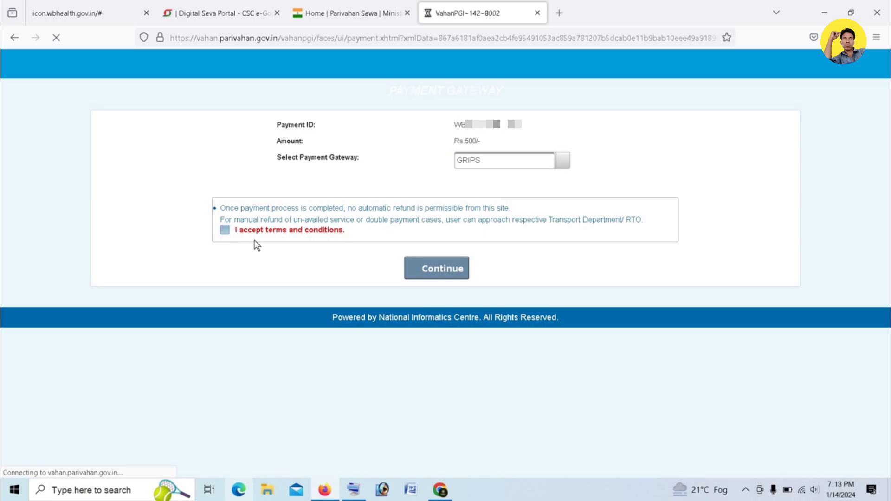
{"action": "left_click", "coordinate": [225, 230]}
{"action": "left_click", "coordinate": [440, 271]}
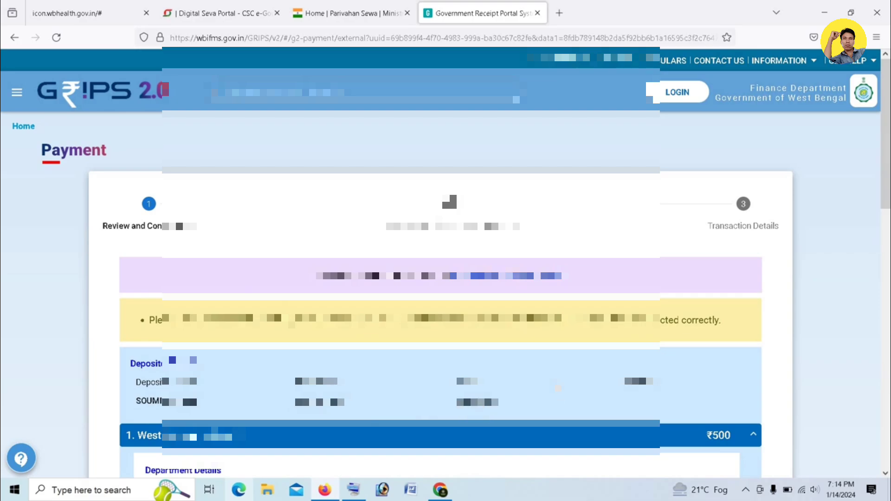
Mark the ₹500 challan details as verified and checked, then proceed
{"action": "scroll", "coordinate": [557, 387], "scroll_direction": "down", "scroll_amount": 4}
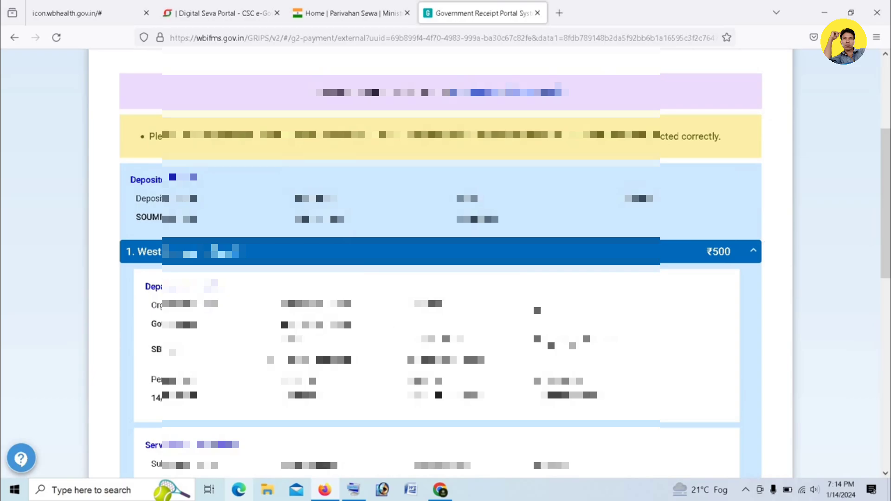
{"action": "scroll", "coordinate": [441, 260], "scroll_direction": "down", "scroll_amount": 4}
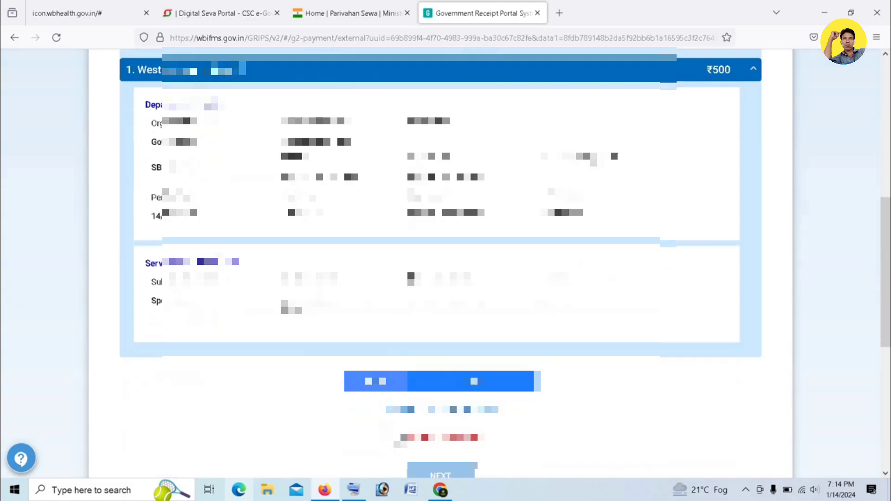
{"action": "left_click", "coordinate": [399, 377]}
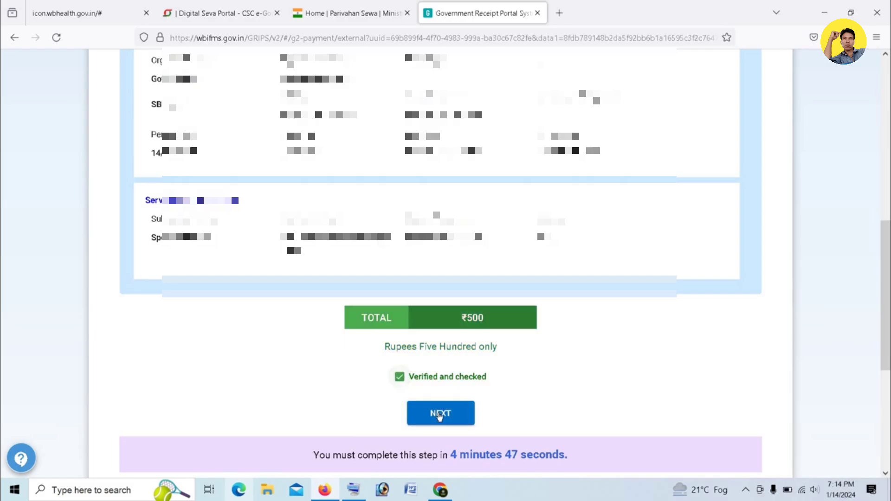
{"action": "left_click", "coordinate": [435, 416]}
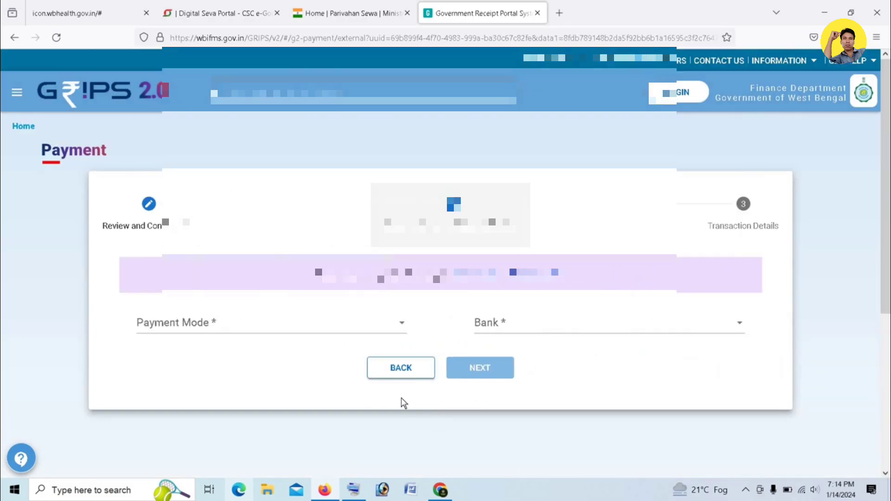
Set Payment Mode to SBI Epay and Pay through to Payment Gateway/Bank, then submit
{"action": "left_click", "coordinate": [378, 323]}
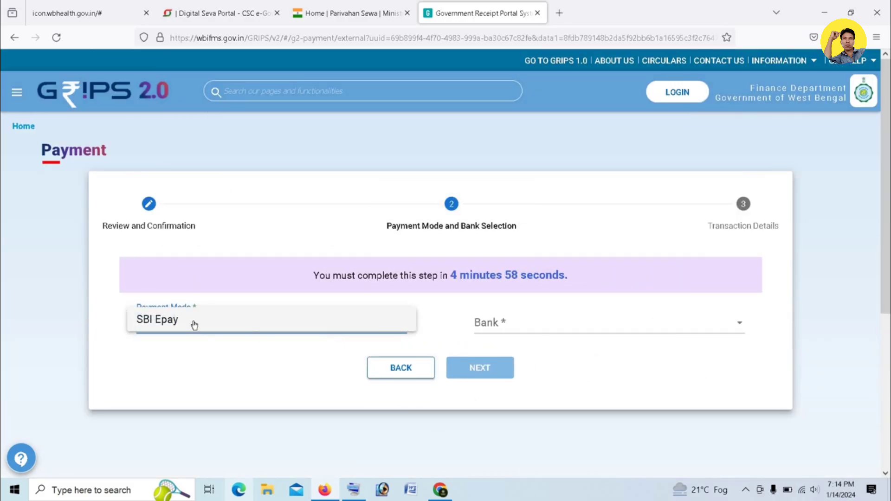
{"action": "left_click", "coordinate": [192, 319]}
{"action": "left_click", "coordinate": [648, 332]}
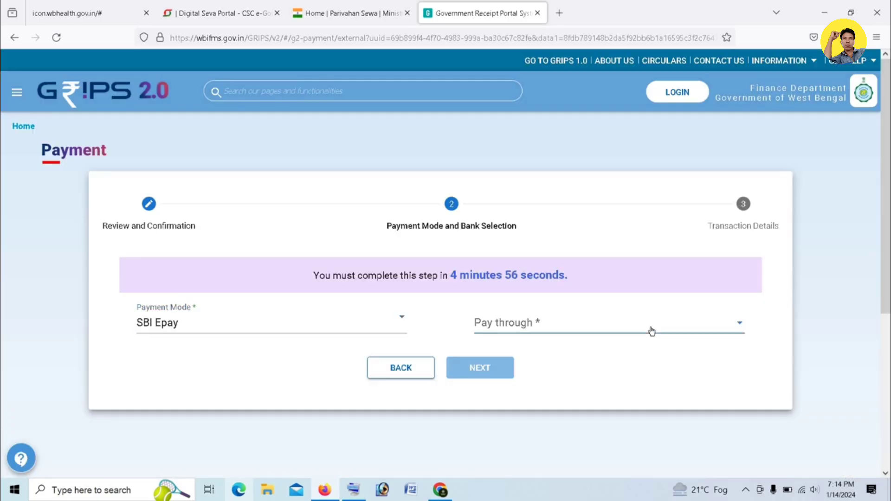
{"action": "left_click", "coordinate": [540, 326]}
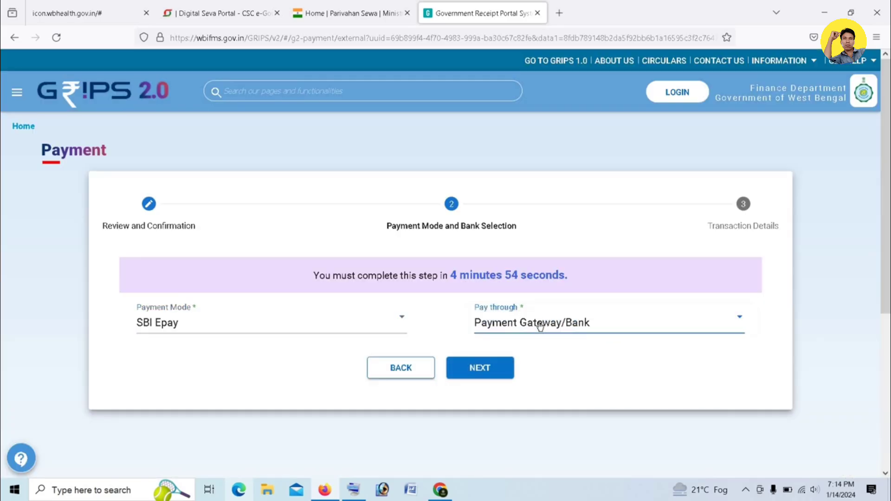
{"action": "left_click", "coordinate": [489, 367]}
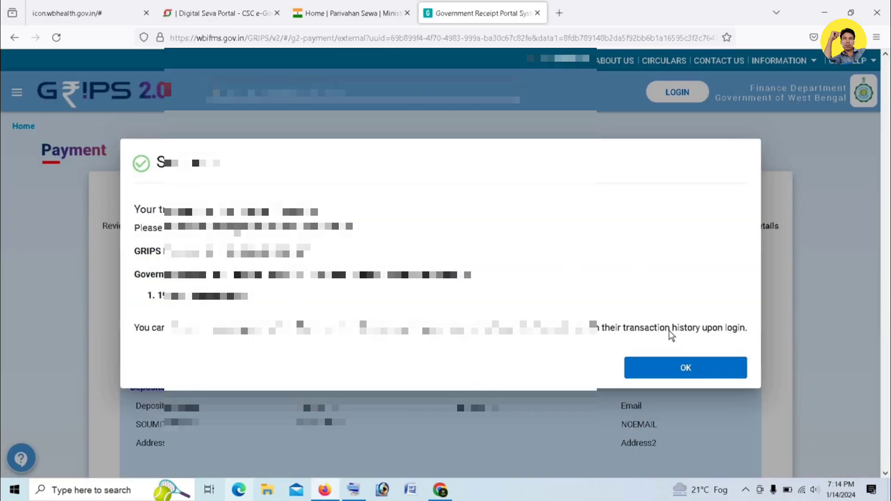
Dismiss the Success message and pay the ₹500 total to open SBIePay
{"action": "left_click", "coordinate": [698, 367]}
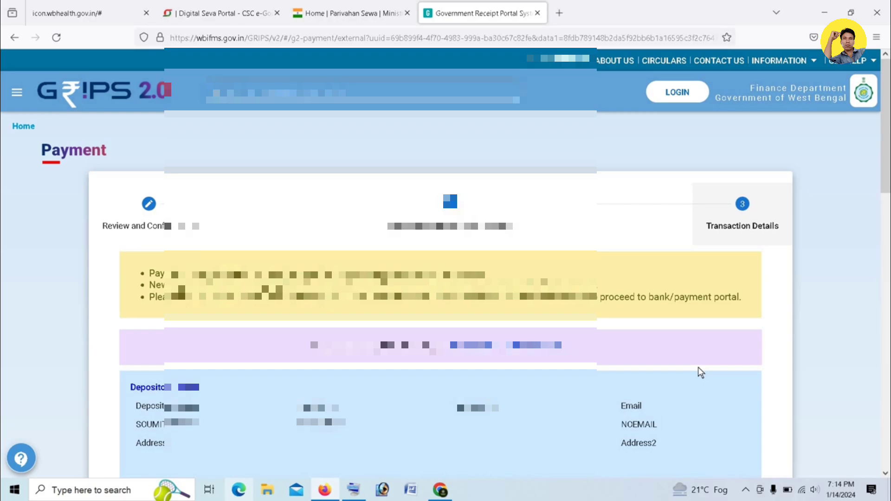
{"action": "scroll", "coordinate": [598, 363], "scroll_direction": "down", "scroll_amount": 3}
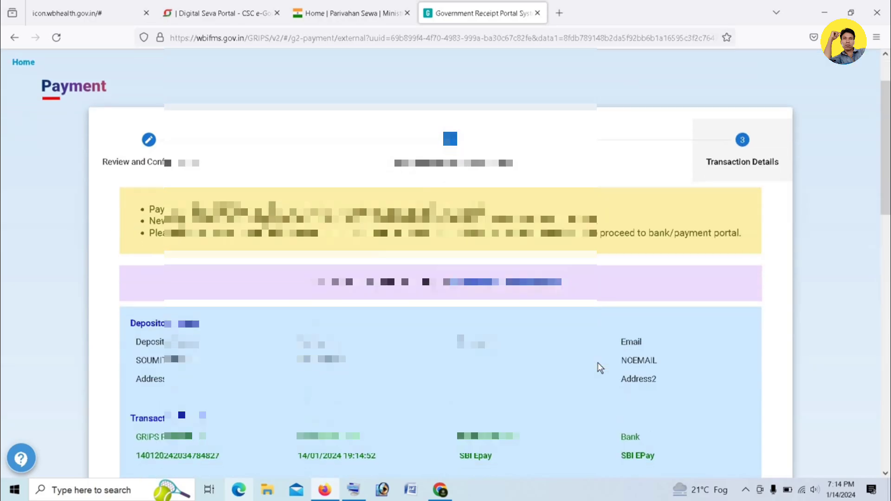
{"action": "scroll", "coordinate": [598, 363], "scroll_direction": "down", "scroll_amount": 7}
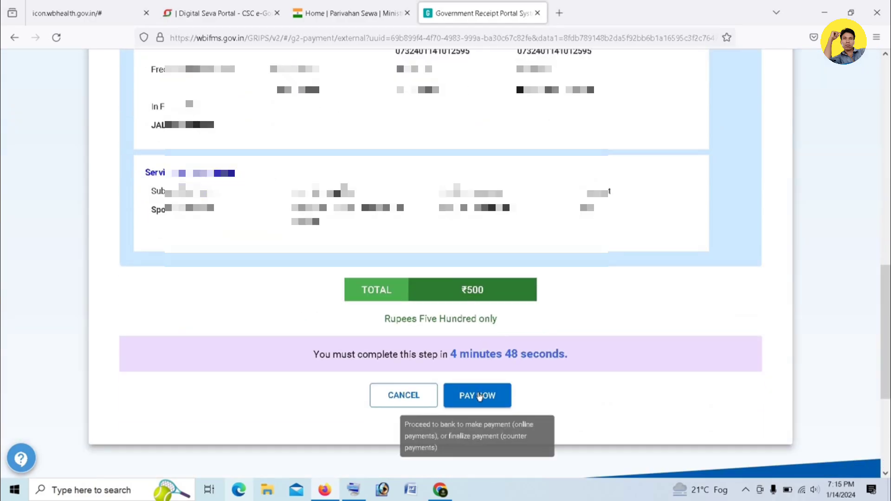
{"action": "left_click", "coordinate": [478, 395]}
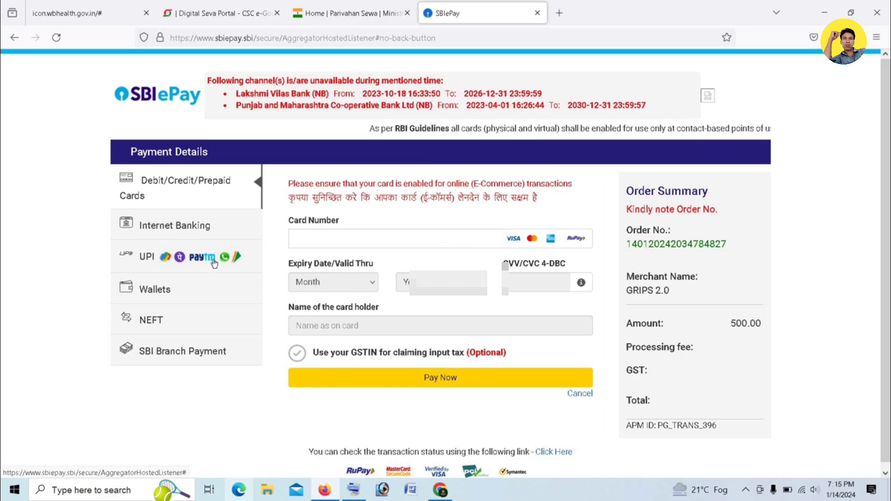
Pay the ₹500 order on SBIePay using the UPI QR option
{"action": "left_click", "coordinate": [197, 257]}
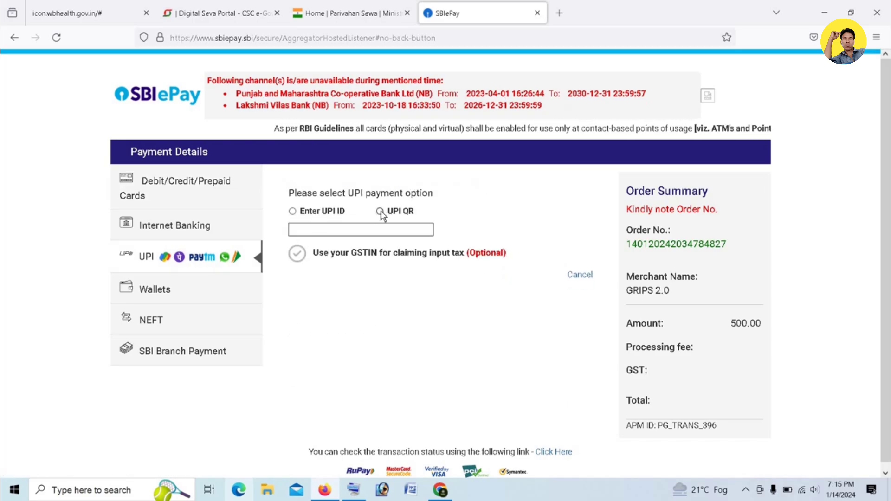
{"action": "left_click", "coordinate": [380, 211]}
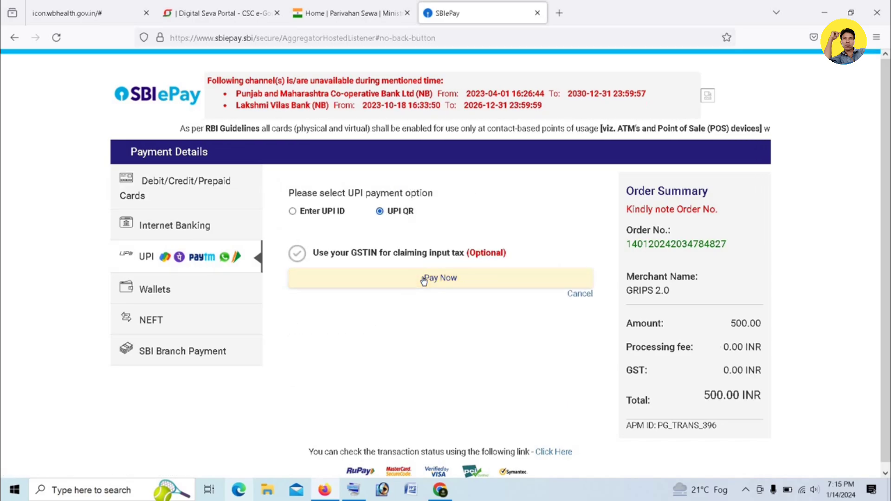
{"action": "left_click", "coordinate": [424, 278]}
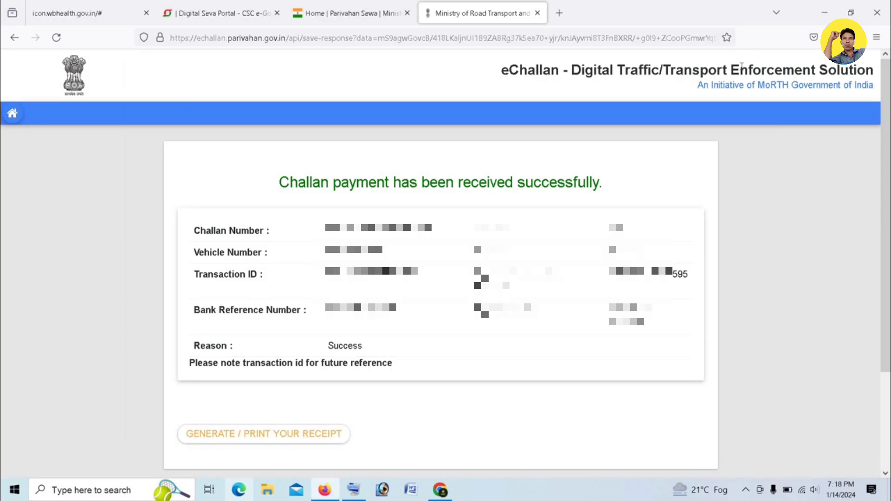
Generate the payment receipt and set its print destination to Save to PDF
{"action": "left_click", "coordinate": [232, 436]}
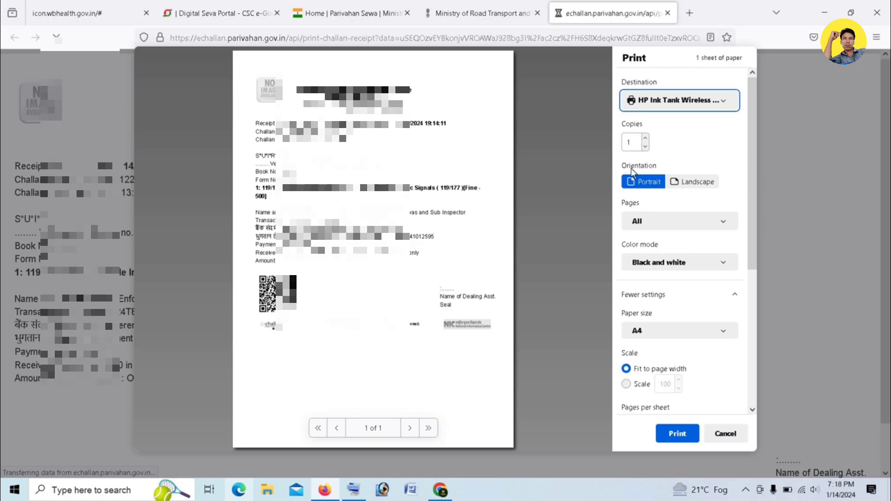
{"action": "left_click", "coordinate": [724, 101]}
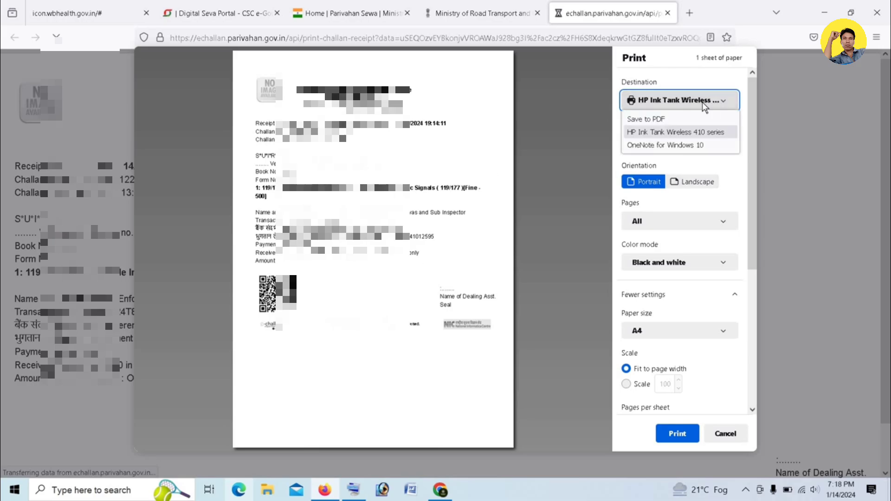
{"action": "left_click", "coordinate": [674, 120]}
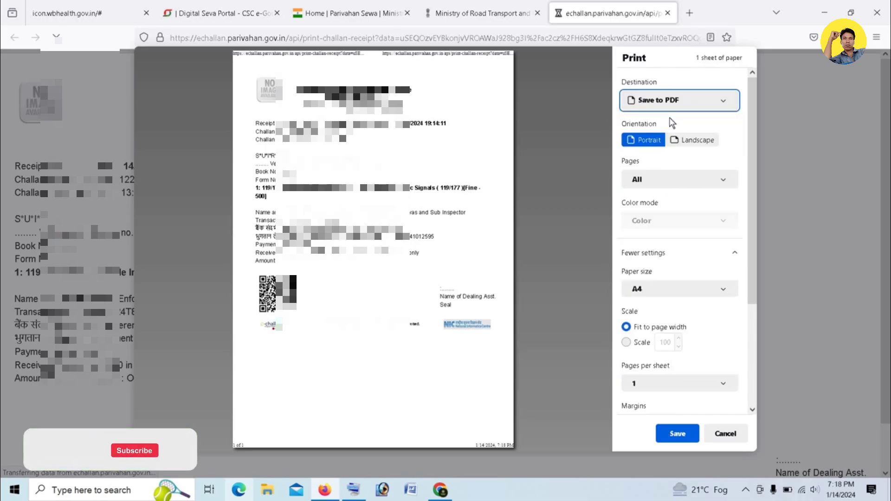